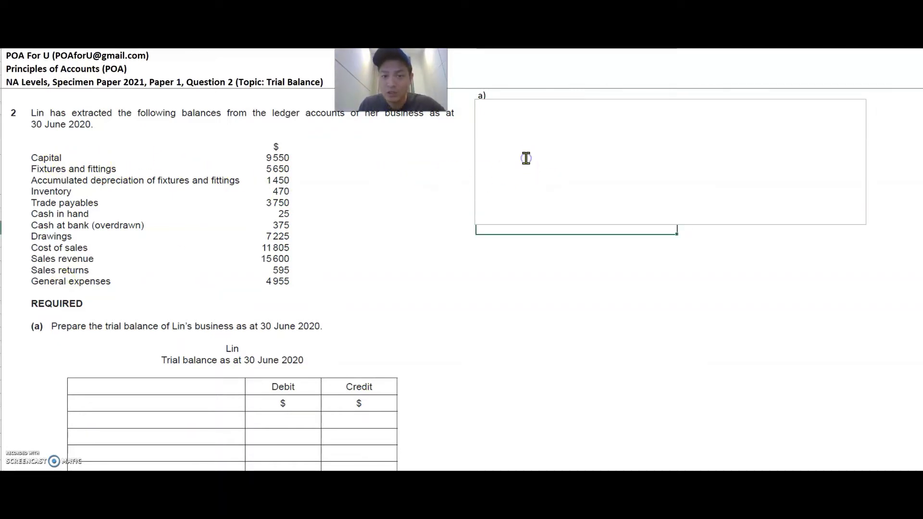
# Delete the blank box covering part a) to reveal the Dr/Cr nature table
pyautogui.click(526, 158)
pyautogui.press('Delete')
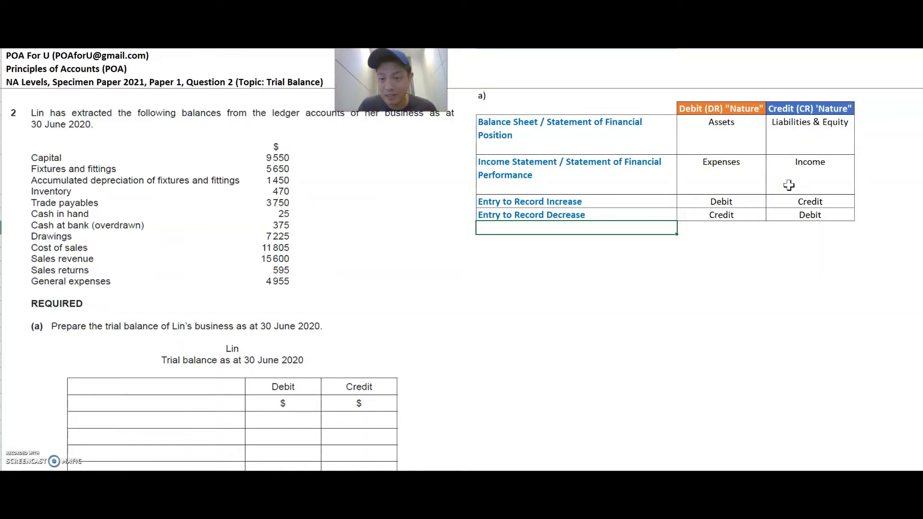
# Select the answer area down and across to the last answer column, then clear it
pyautogui.press('Down')
pyautogui.hotkey('shift', 'Down')
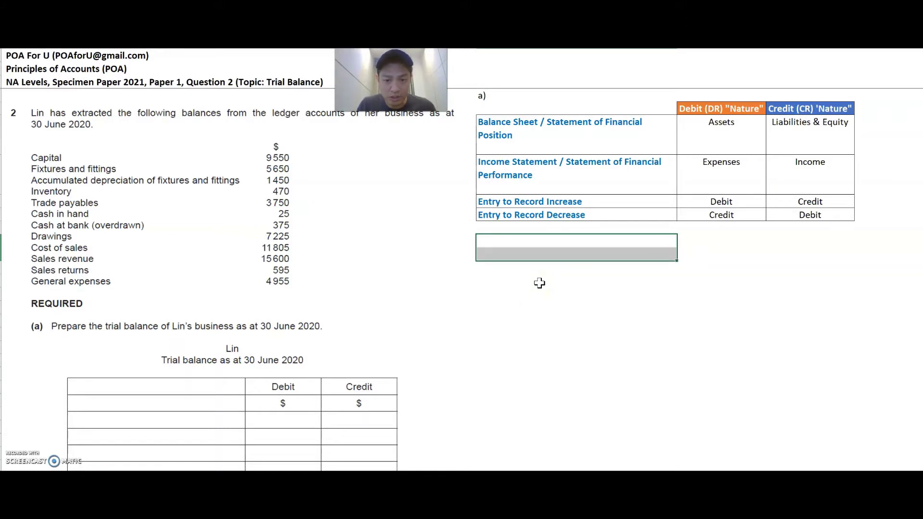
pyautogui.hotkey('shift', 'Down')
pyautogui.hotkey('shift', 'Down')
pyautogui.hotkey('shift', 'Down')
pyautogui.hotkey('shift', 'Down')
pyautogui.hotkey('shift', 'Down')
pyautogui.hotkey('shift', 'Down')
pyautogui.hotkey('shift', 'Down')
pyautogui.hotkey('shift', 'Down')
pyautogui.hotkey('shift', 'Down')
pyautogui.hotkey('shift', 'Down')
pyautogui.hotkey('shift', 'Down')
pyautogui.hotkey('shift', 'Down')
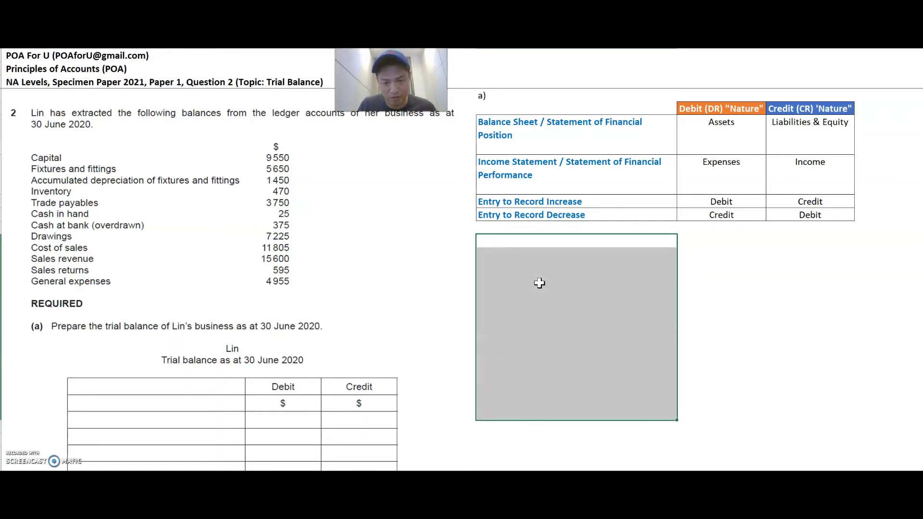
pyautogui.hotkey('shift', 'Down')
pyautogui.hotkey('shift', 'Down')
pyautogui.hotkey('shift', 'Down')
pyautogui.hotkey('shift', 'Down')
pyautogui.hotkey('shift', 'Down')
pyautogui.hotkey('shift', 'Down')
pyautogui.hotkey('shift', 'Right')
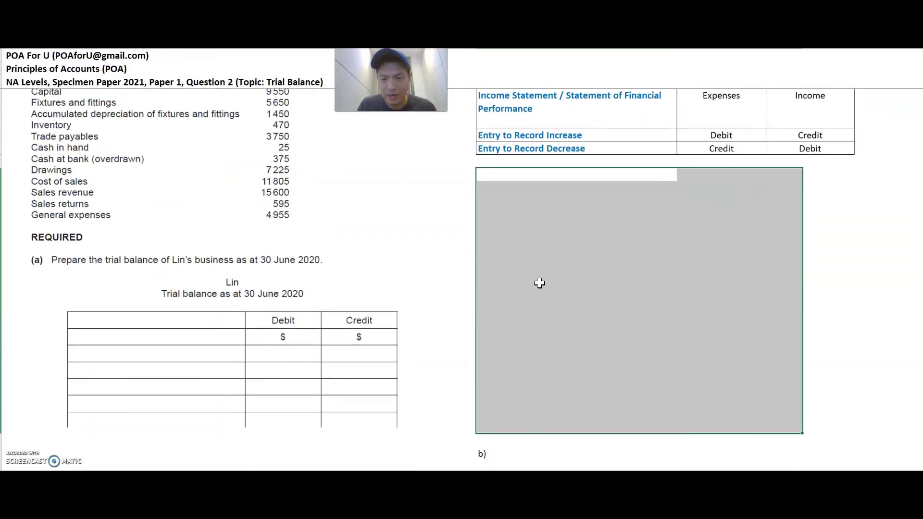
pyautogui.hotkey('shift', 'Right')
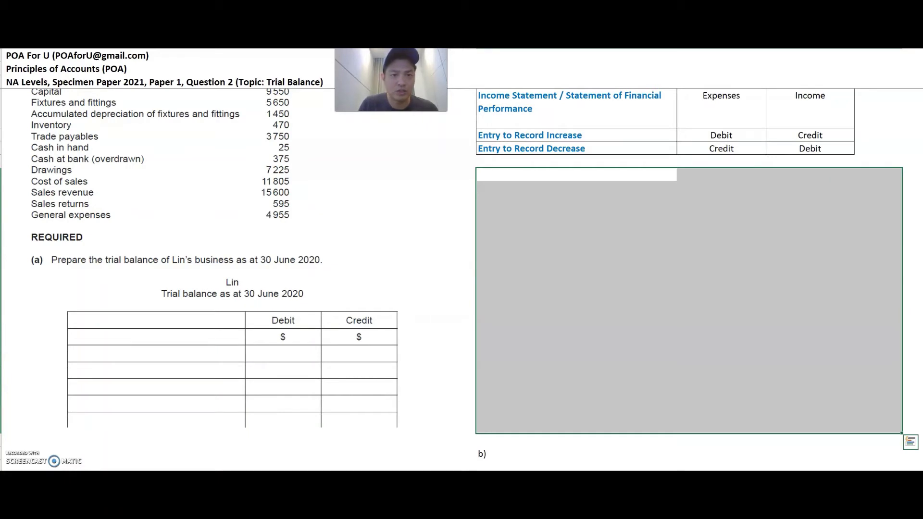
pyautogui.click(537, 233)
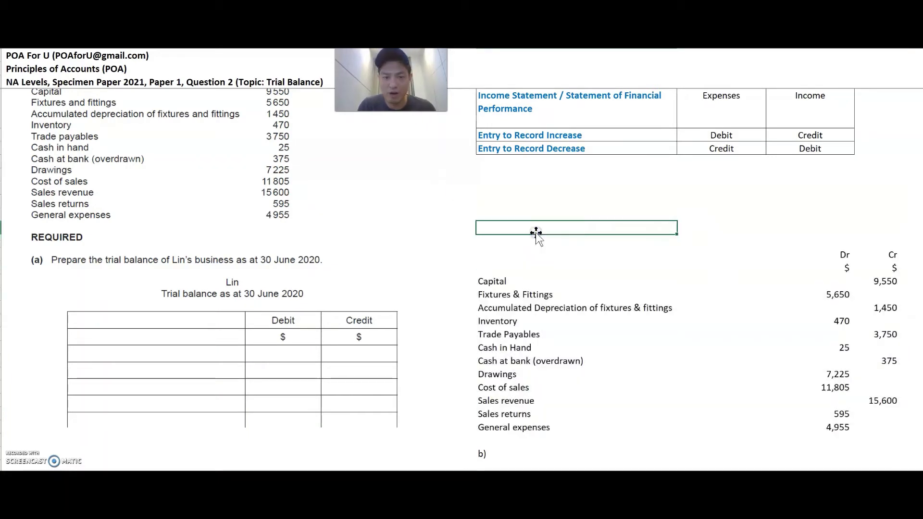
# Select the trial balance block from the row above Capital and paste it below the nature table
pyautogui.click(502, 282)
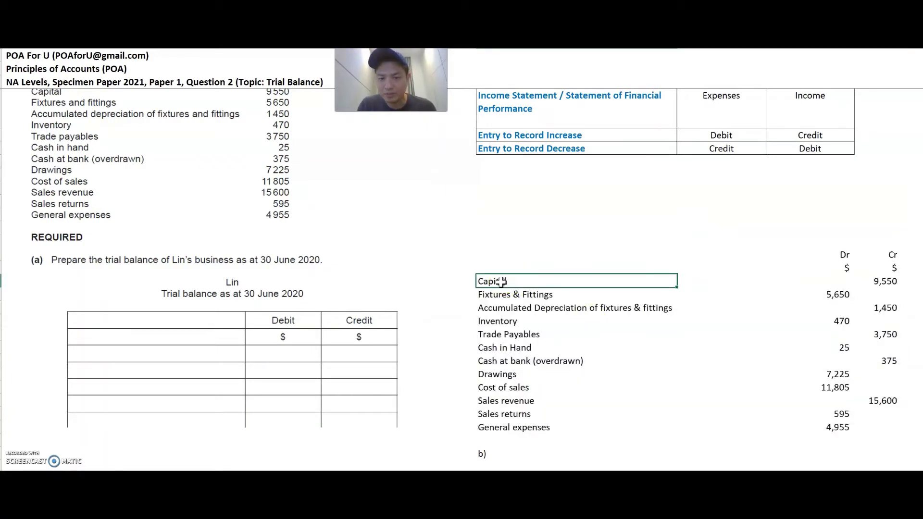
pyautogui.press('Up')
pyautogui.press('Up')
pyautogui.hotkey('shift', 'Right')
pyautogui.hotkey('shift', 'Right')
pyautogui.hotkey('shift', 'Right')
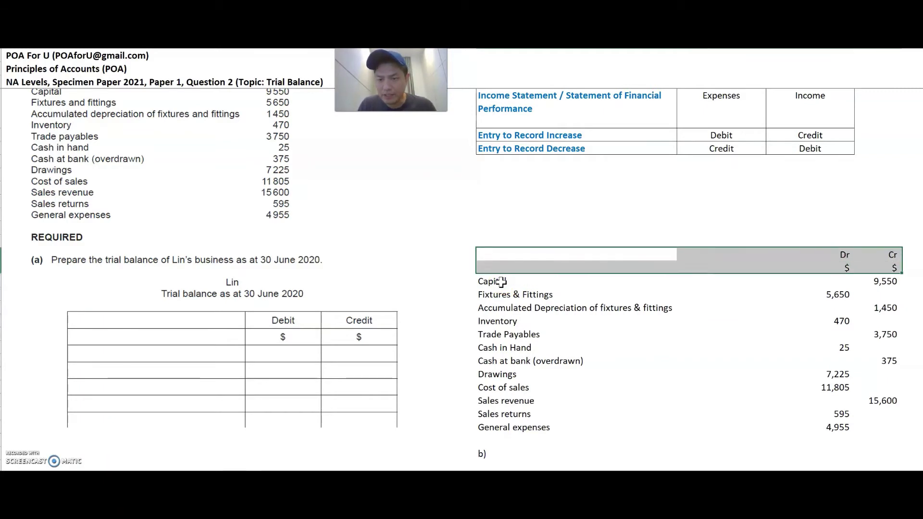
pyautogui.hotkey('shift', 'Down')
pyautogui.hotkey('shift', 'Down')
pyautogui.hotkey('shift', 'Down')
pyautogui.hotkey('shift', 'Down')
pyautogui.hotkey('shift', 'Down')
pyautogui.hotkey('shift', 'Down')
pyautogui.hotkey('shift', 'Down')
pyautogui.hotkey('shift', 'Down')
pyautogui.hotkey('shift', 'Down')
pyautogui.hotkey('shift', 'Down')
pyautogui.hotkey('shift', 'Down')
pyautogui.hotkey('shift', 'Down')
pyautogui.hotkey('shift', 'Down')
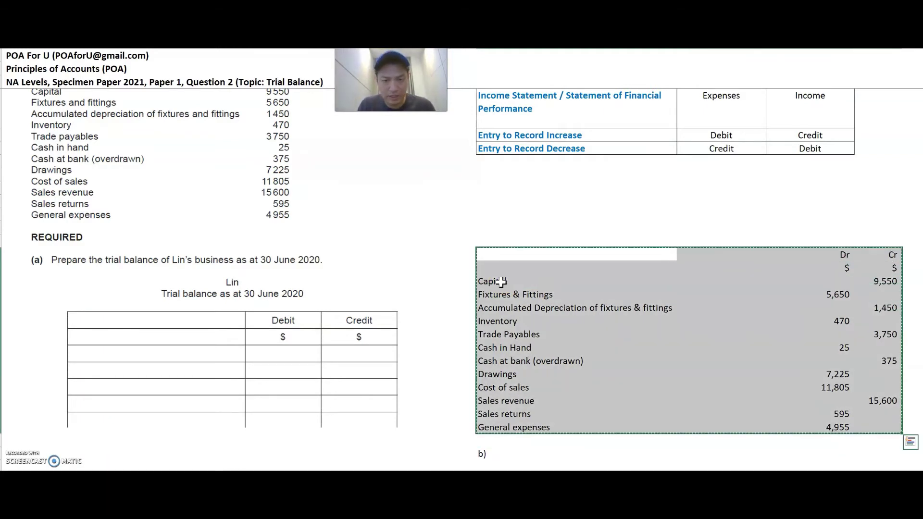
pyautogui.press('Up')
pyautogui.press('Up')
pyautogui.press('Up')
pyautogui.press('Up')
pyautogui.press('Up')
pyautogui.press('Up')
pyautogui.hotkey('ctrl', 'v')
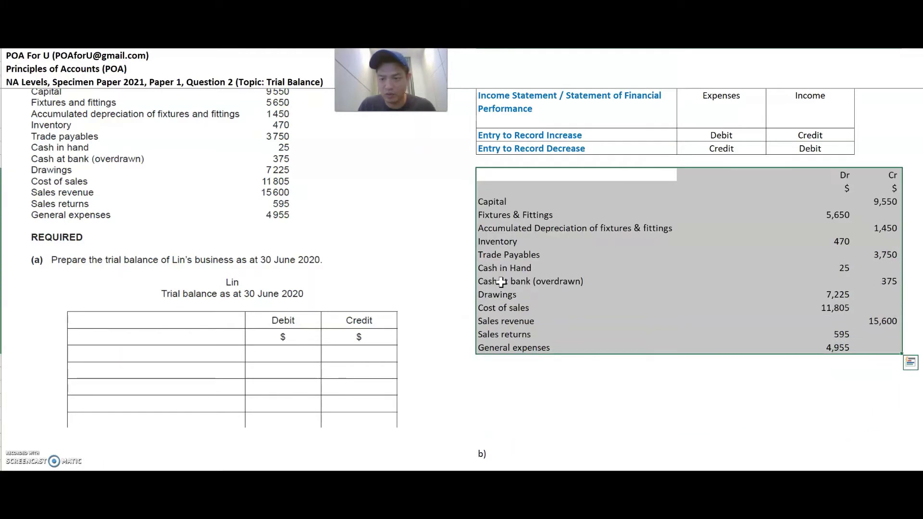
pyautogui.press('Down')
pyautogui.scroll(2, 173, 193)
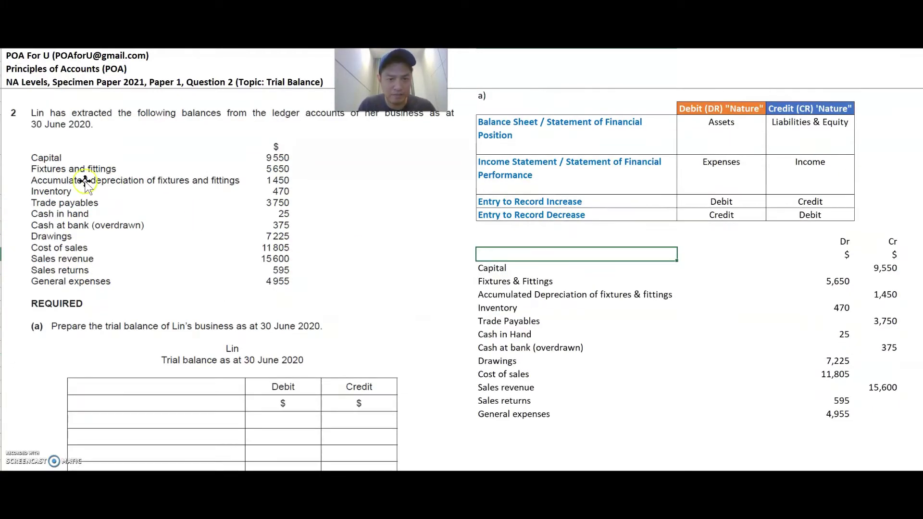
pyautogui.click(510, 280)
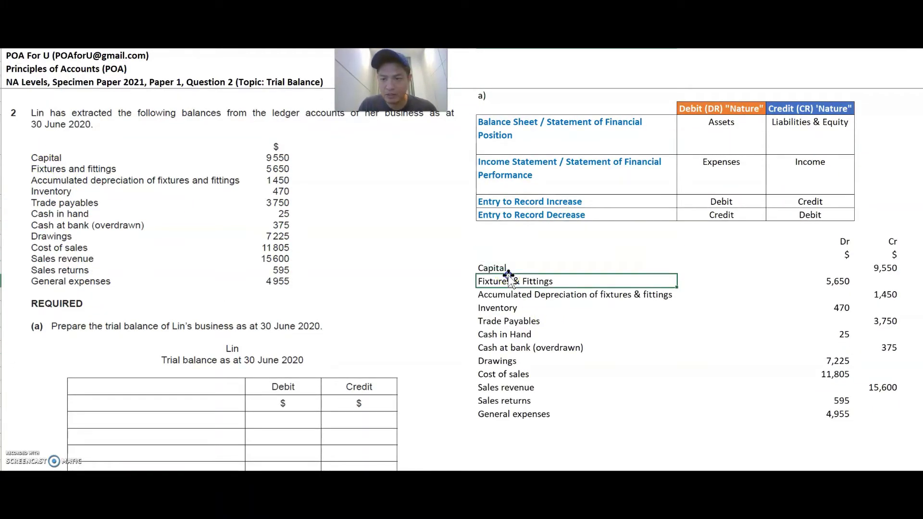
pyautogui.click(889, 268)
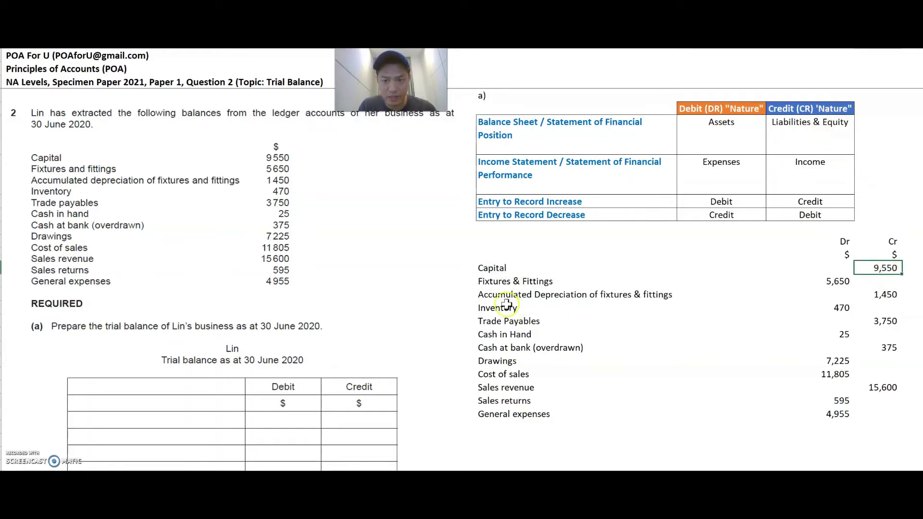
pyautogui.click(488, 281)
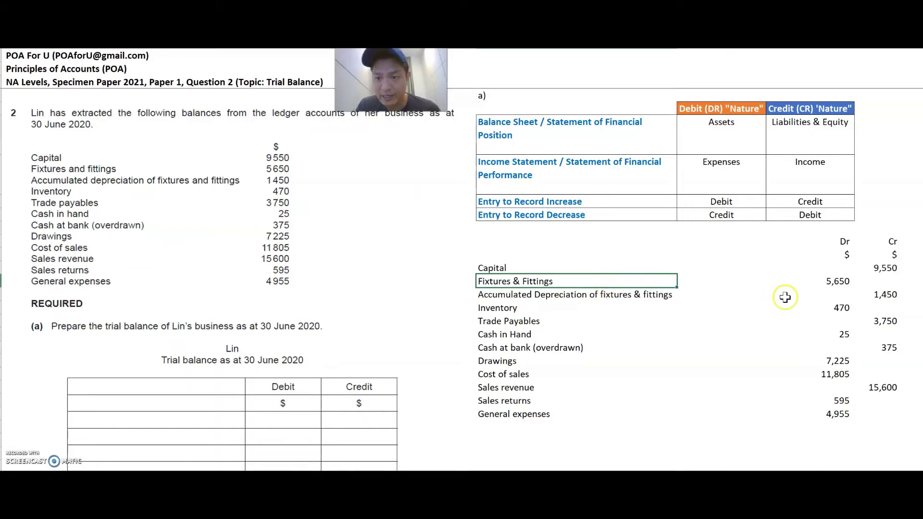
pyautogui.click(839, 284)
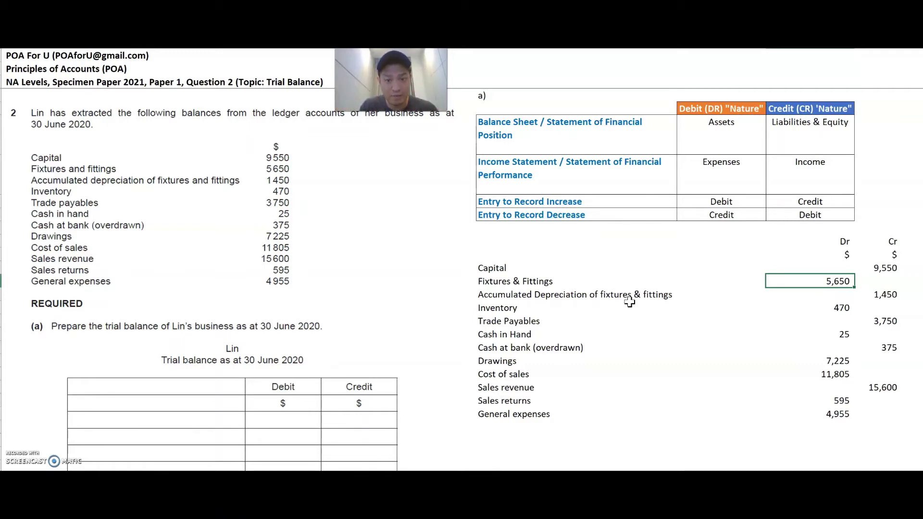
pyautogui.click(888, 295)
pyautogui.click(837, 281)
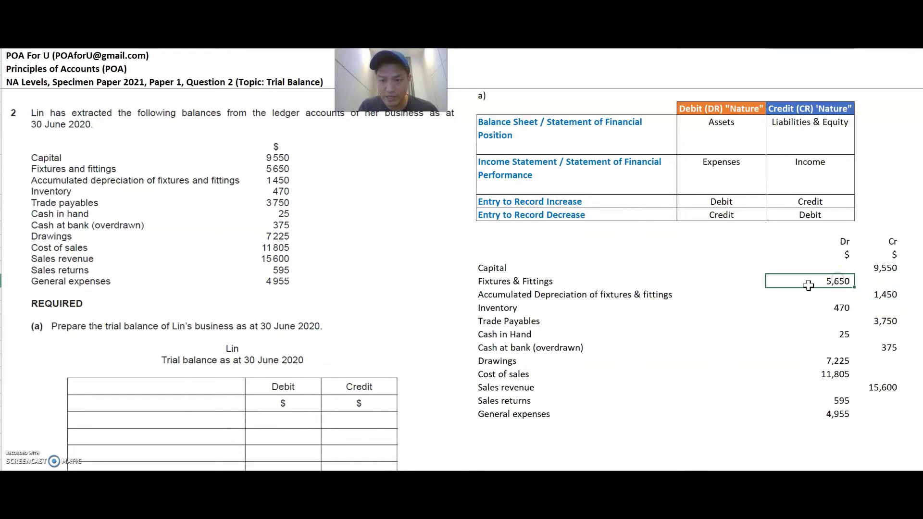
pyautogui.click(841, 308)
pyautogui.rightClick(841, 308)
pyautogui.click(672, 319)
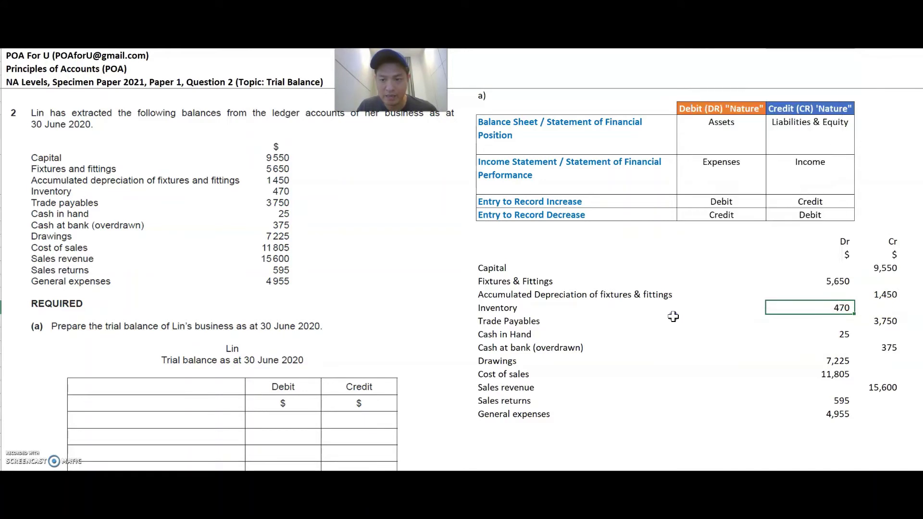
pyautogui.click(891, 320)
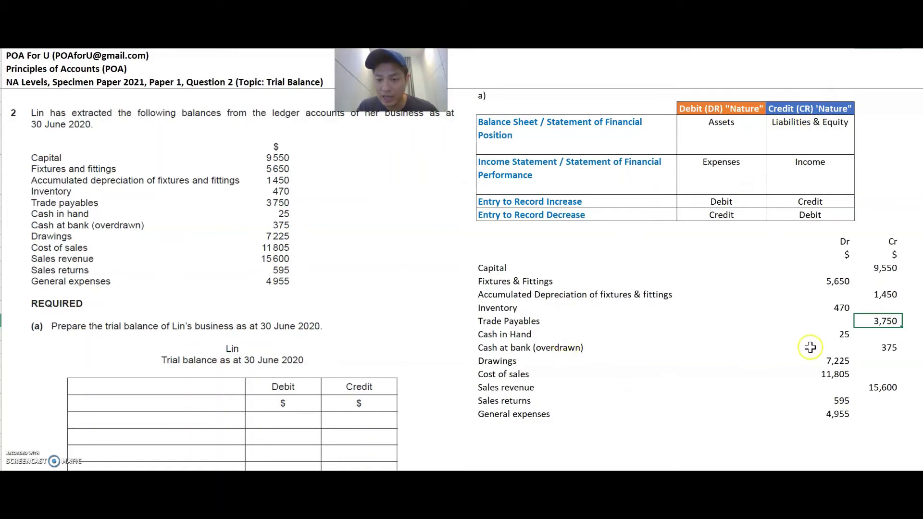
pyautogui.click(842, 332)
pyautogui.press('Down')
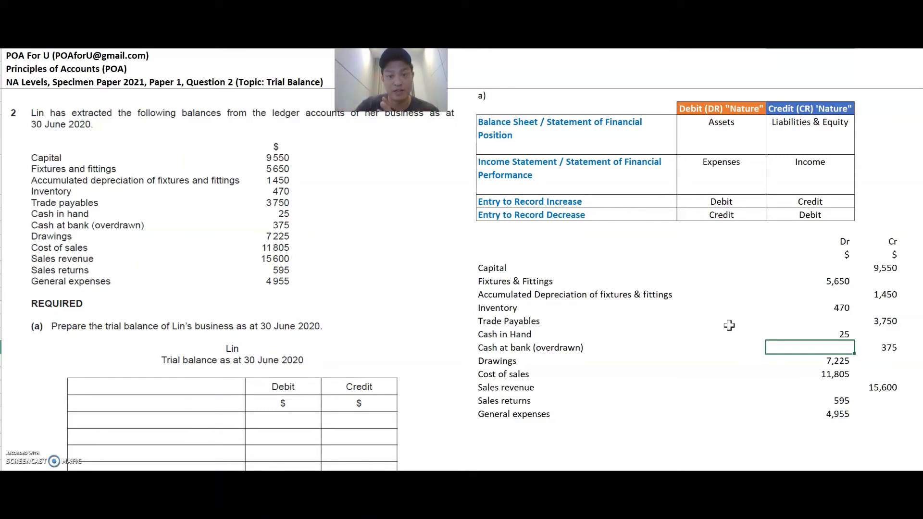
pyautogui.press('Right')
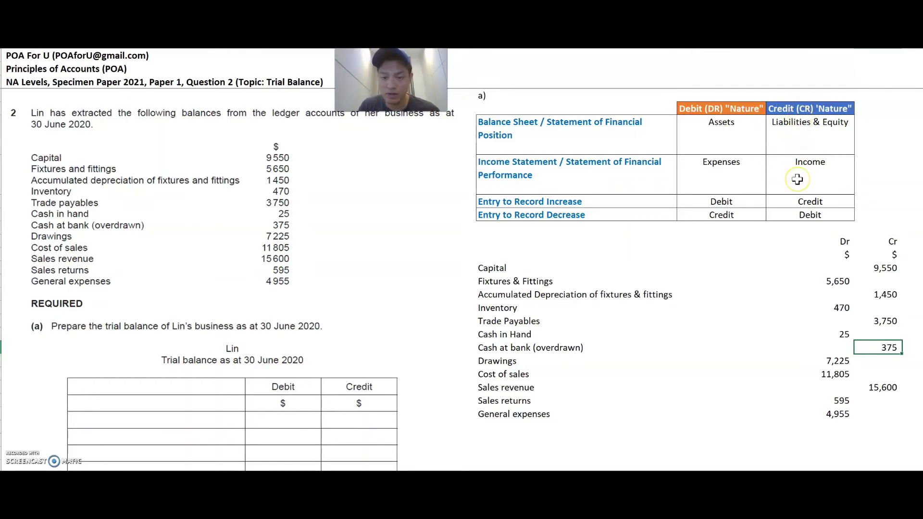
pyautogui.press('Down')
pyautogui.press('Left')
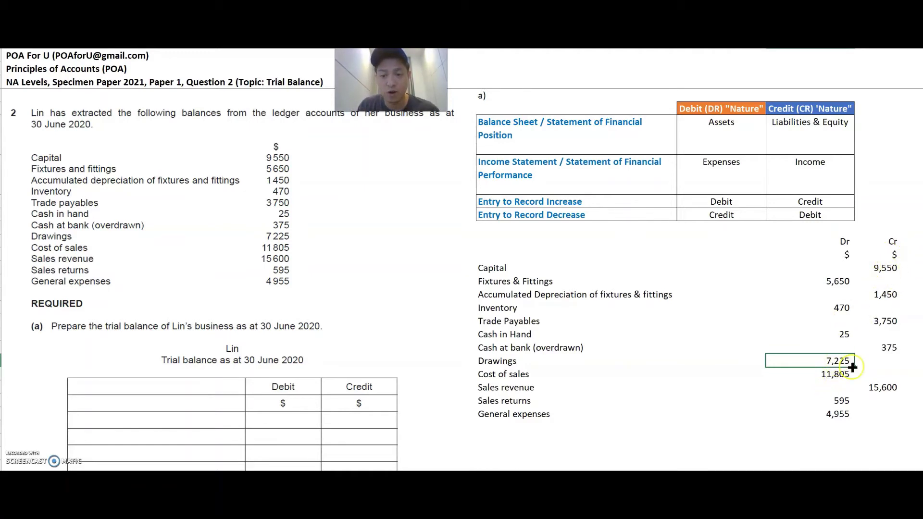
pyautogui.click(812, 376)
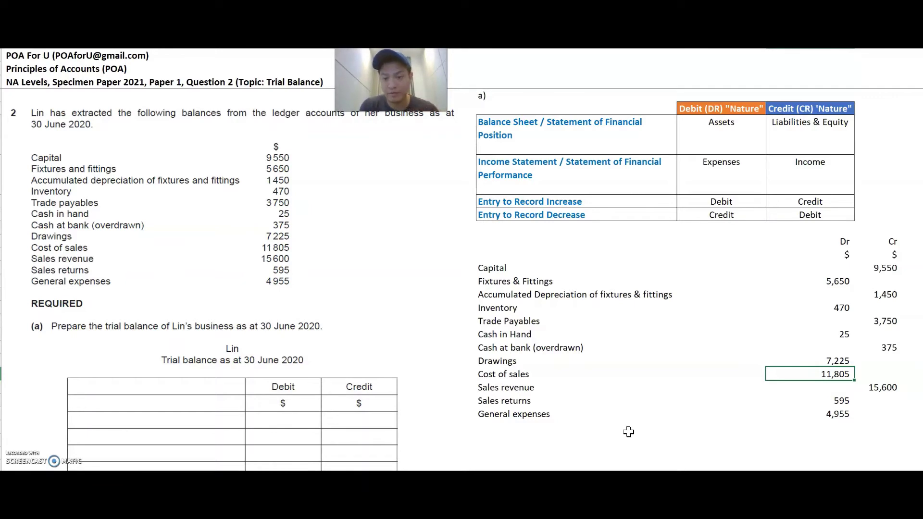
pyautogui.click(863, 388)
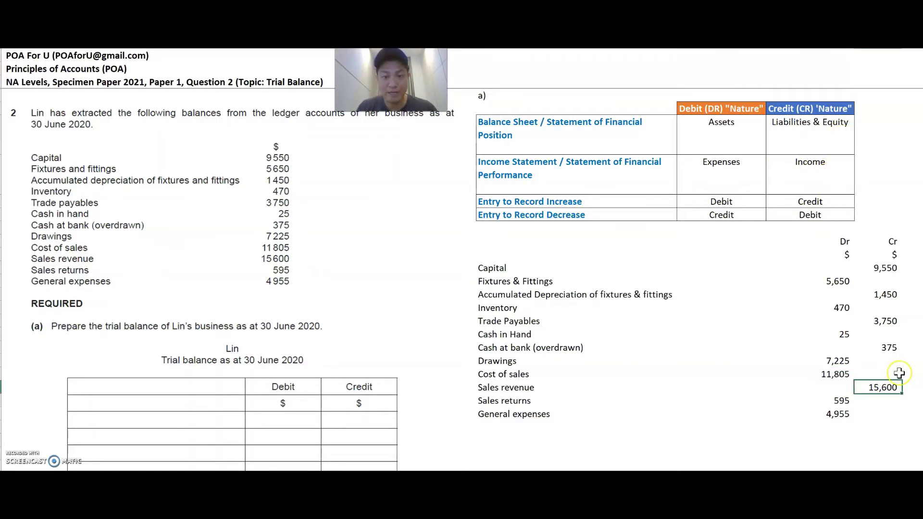
pyautogui.moveTo(899, 373); pyautogui.dragTo(842, 403)
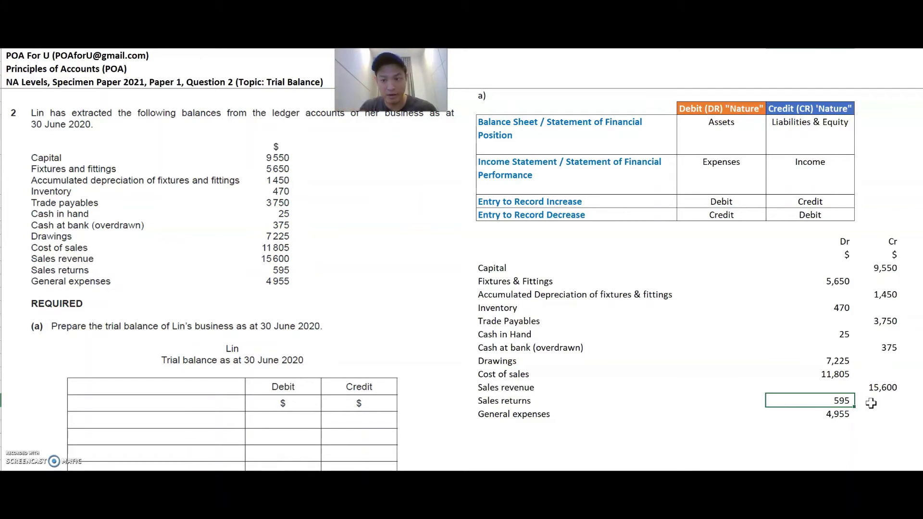
pyautogui.click(842, 416)
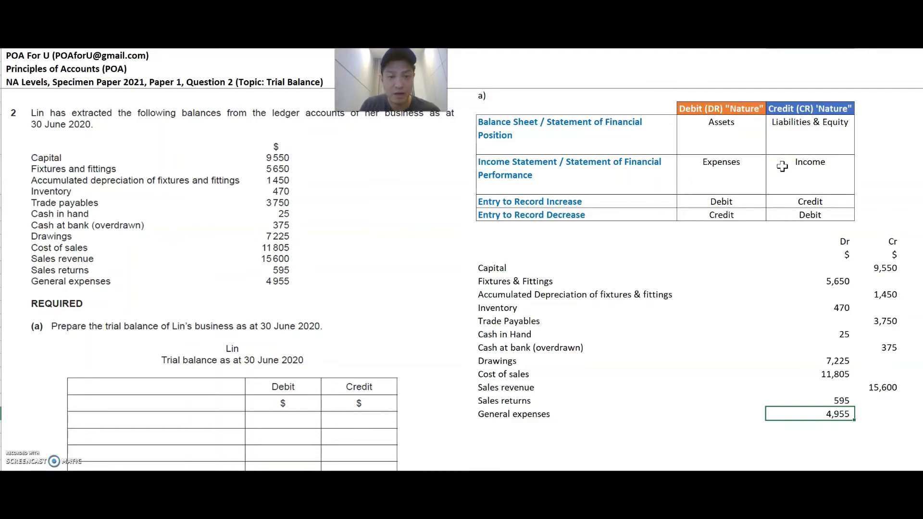
# Widen the amounts column so Sales returns 595 and General expenses 4,955 show instead of ##
pyautogui.scroll(-2, 698, 243)
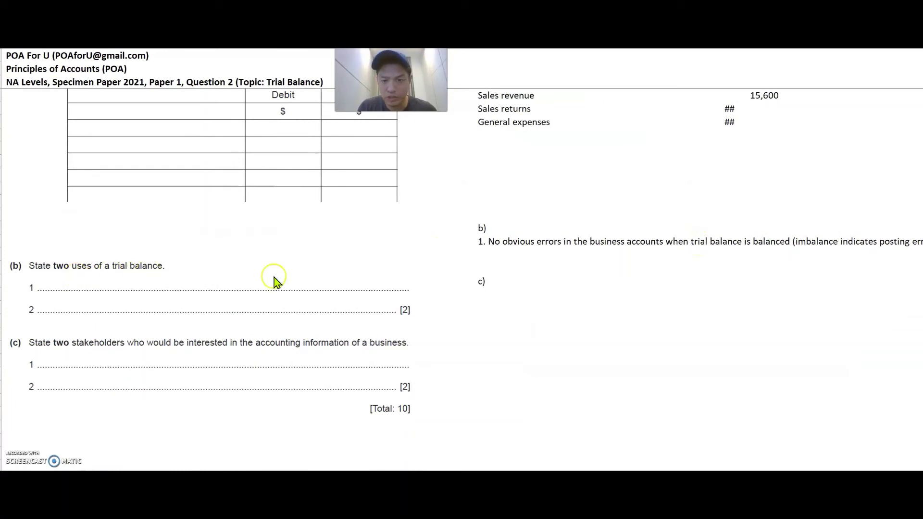
pyautogui.click(504, 265)
pyautogui.hscroll(3, 505, 249)
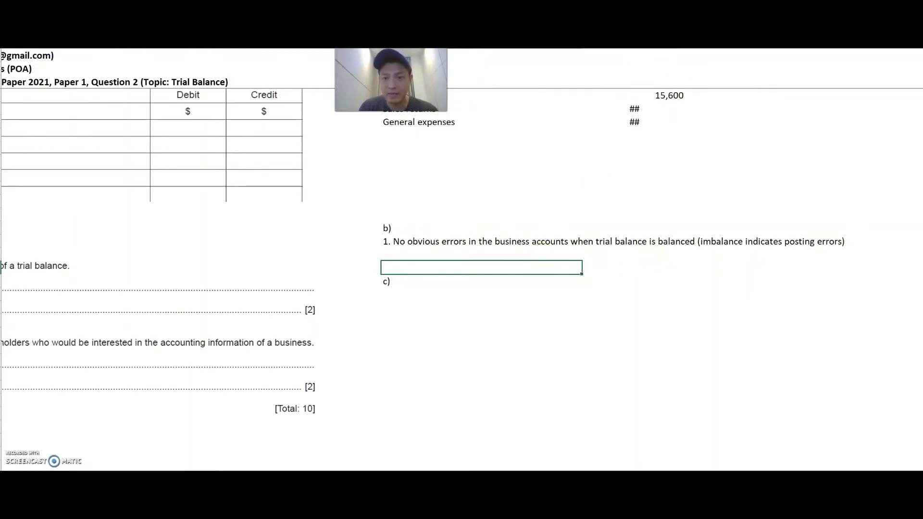
pyautogui.moveTo(642, 46); pyautogui.dragTo(660, 46)
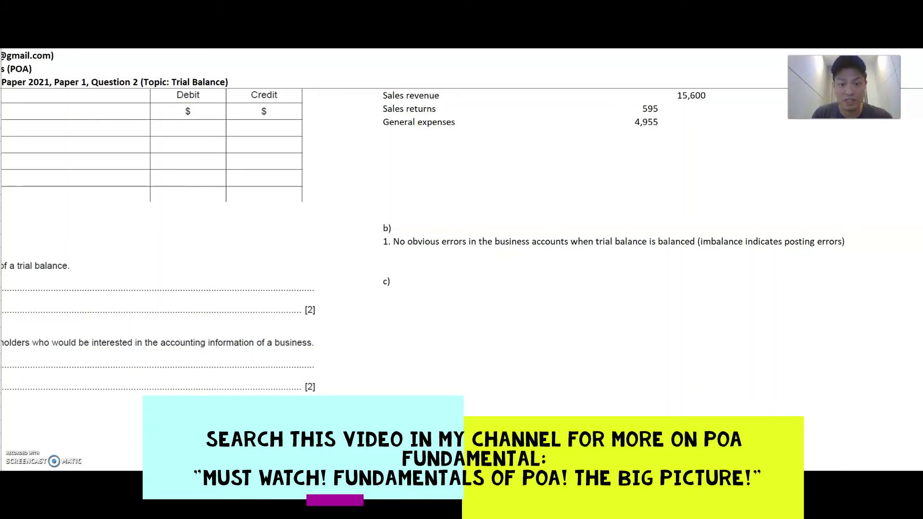
# Paste part b)'s second use, identifying inventory and trade payables ending balances for variance analysis
pyautogui.click(397, 252)
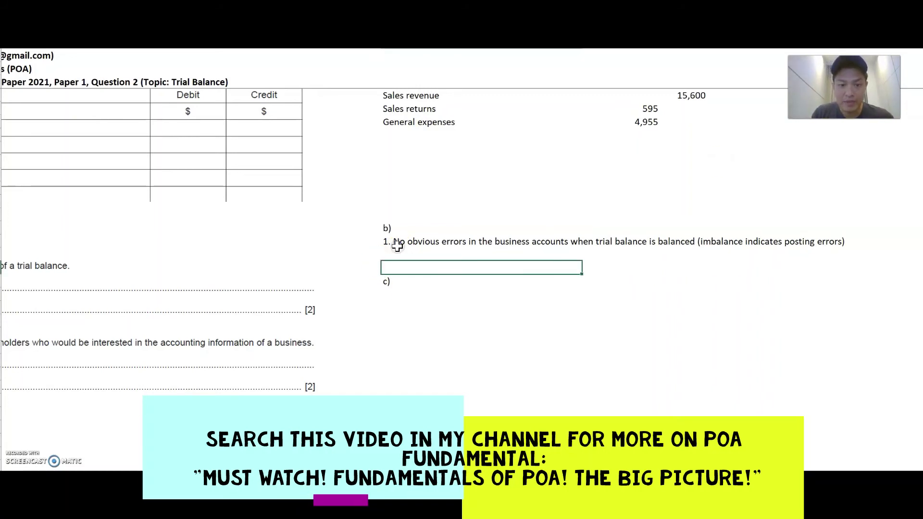
pyautogui.hotkey('ctrl', 'v')
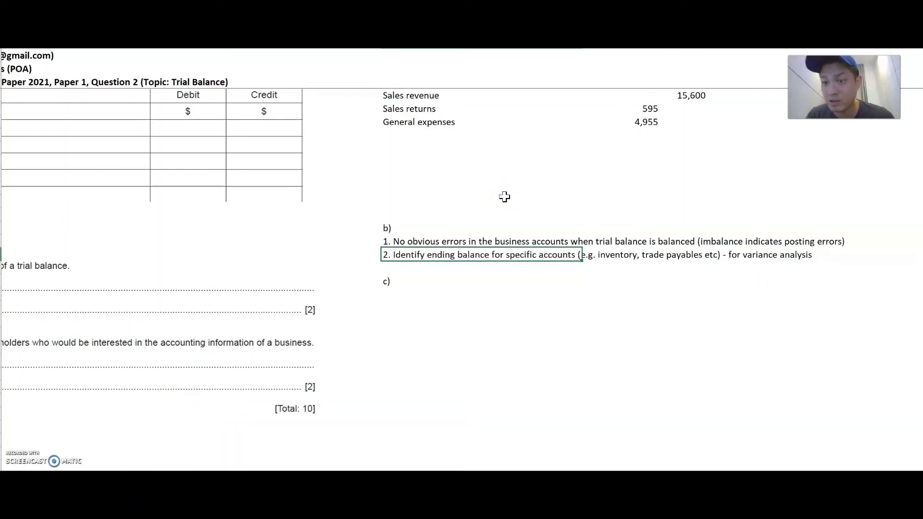
pyautogui.scroll(2, 504, 197)
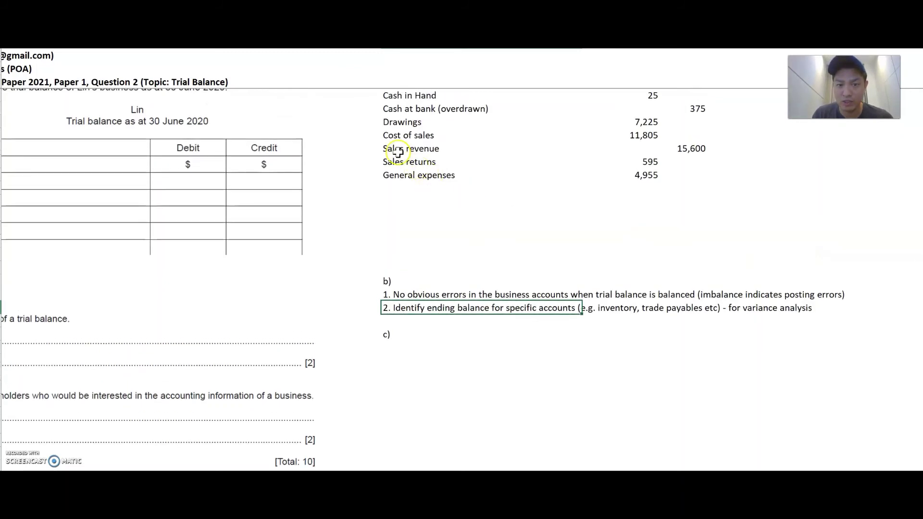
pyautogui.click(397, 150)
pyautogui.click(693, 148)
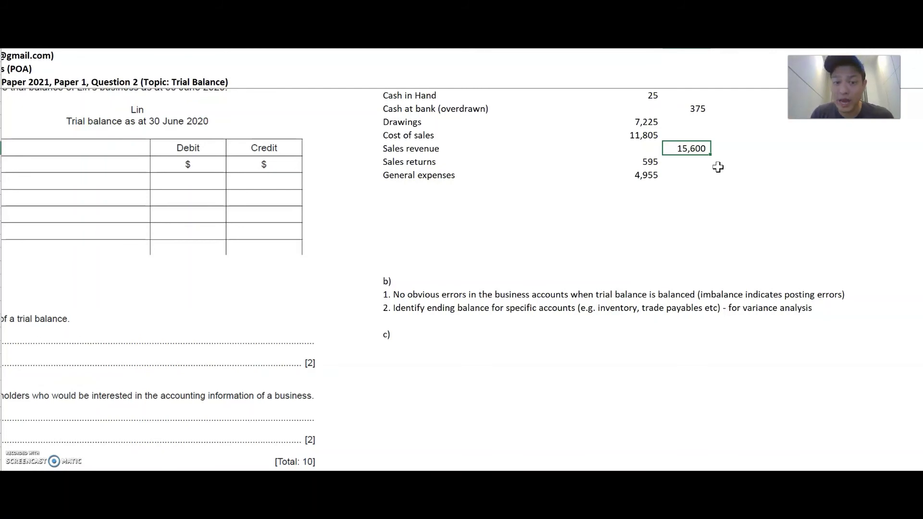
pyautogui.scroll(-2, 718, 167)
pyautogui.hscroll(-2, 718, 167)
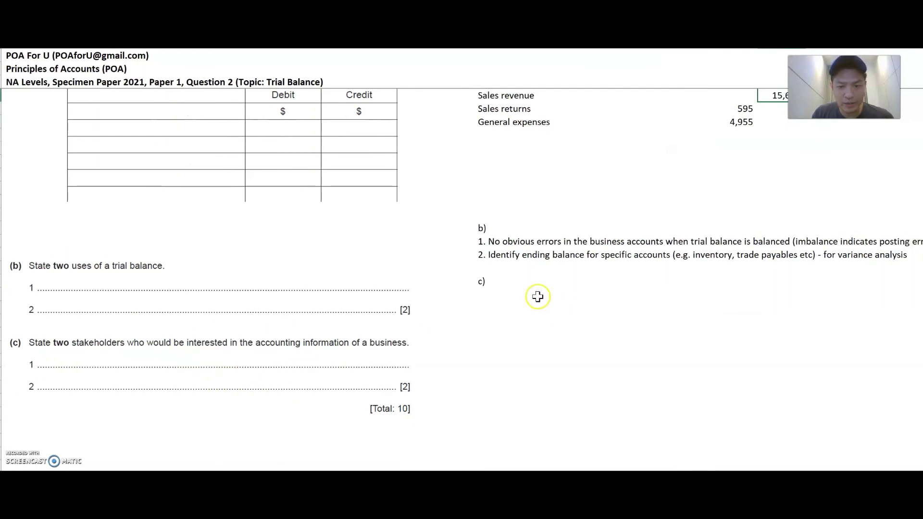
# Paste the c) stakeholders: shareholders for investment decisions and suppliers assessing business risk
pyautogui.click(490, 297)
pyautogui.press('Up')
pyautogui.press('Down')
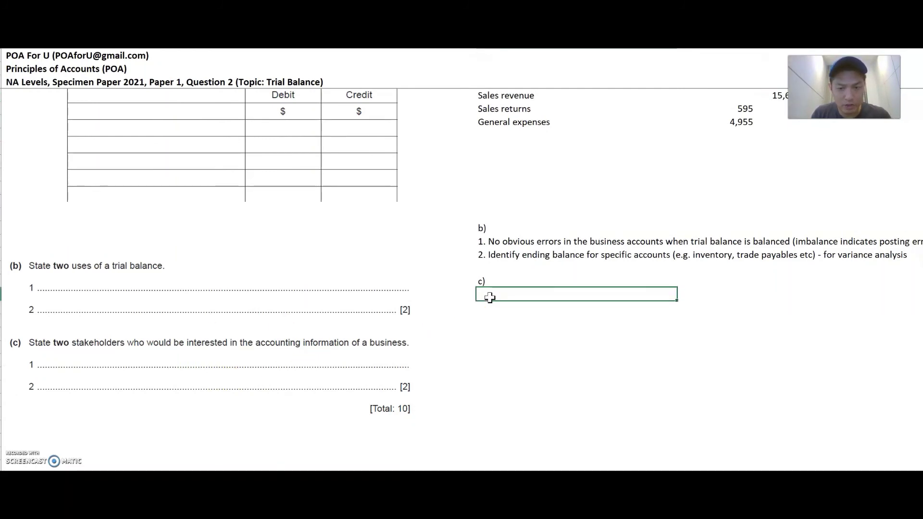
pyautogui.write('1. Shareholders of business - to understand performance of business for investment decisions 2. Suppliers - to assess risk of doing business with the organisation')
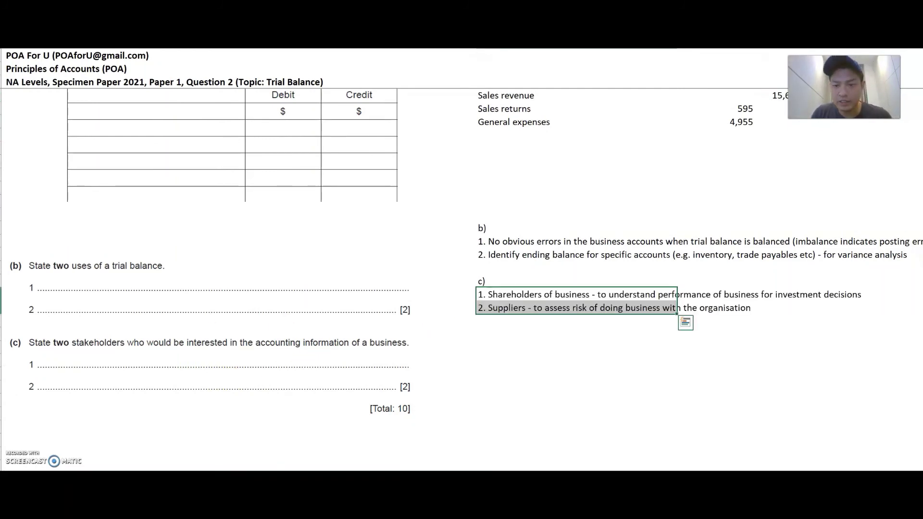
pyautogui.click(576, 294)
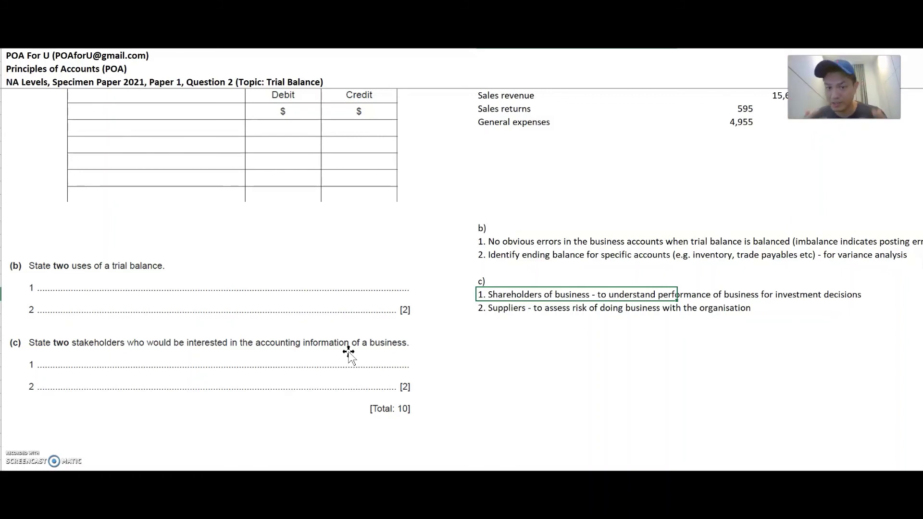
pyautogui.press('Down')
pyautogui.press('Down')
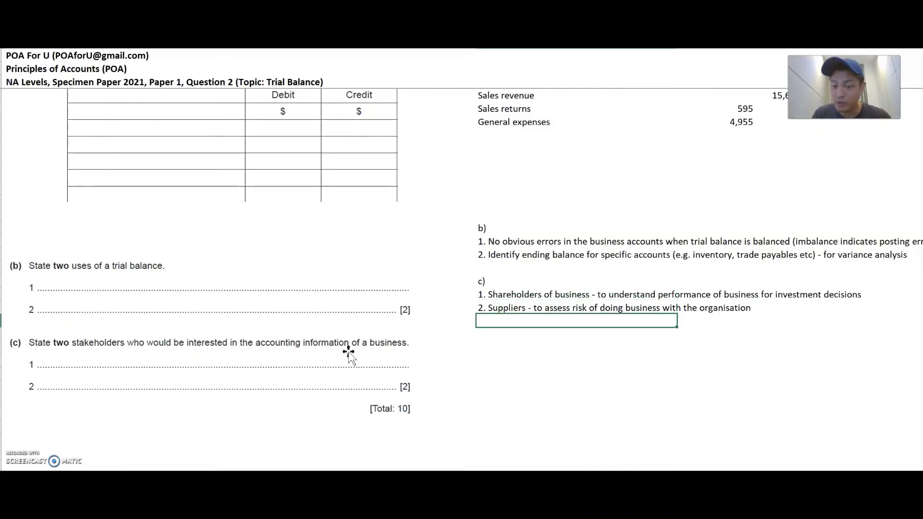